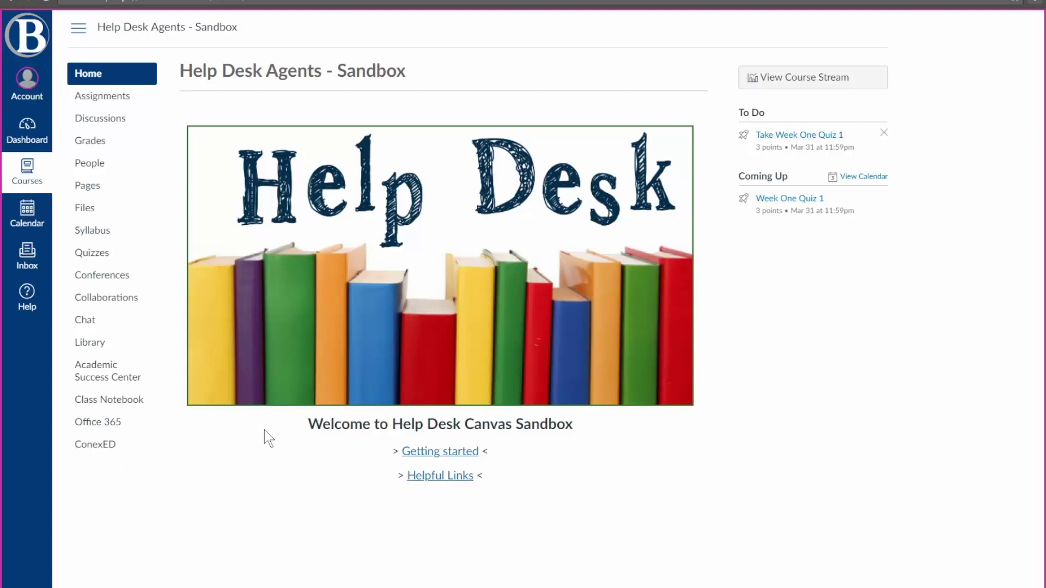
- View the Getting started page and open the Reading 1 assignment from the course's undated assignments
left_click(418, 451)
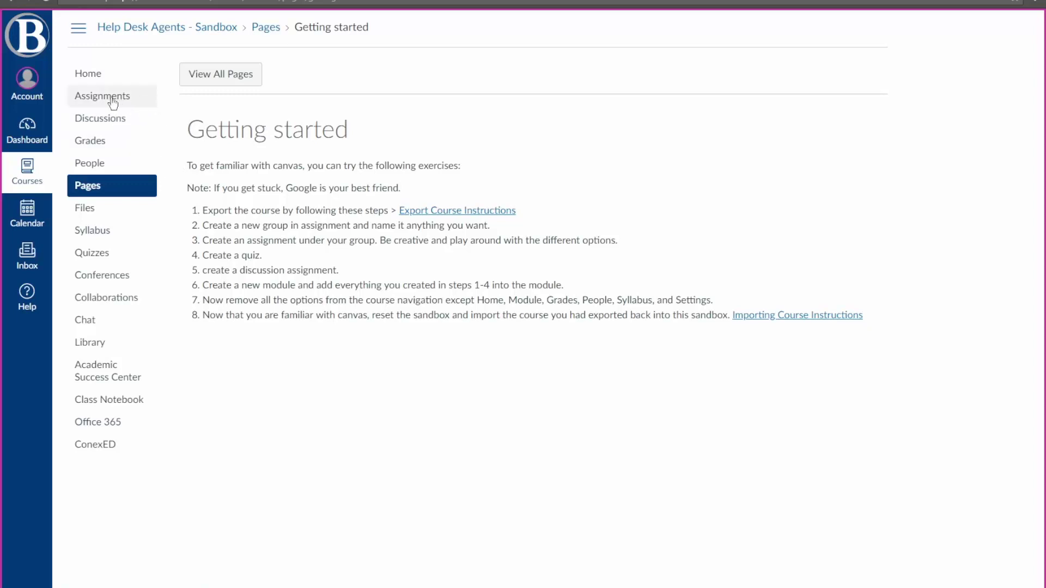
left_click(129, 104)
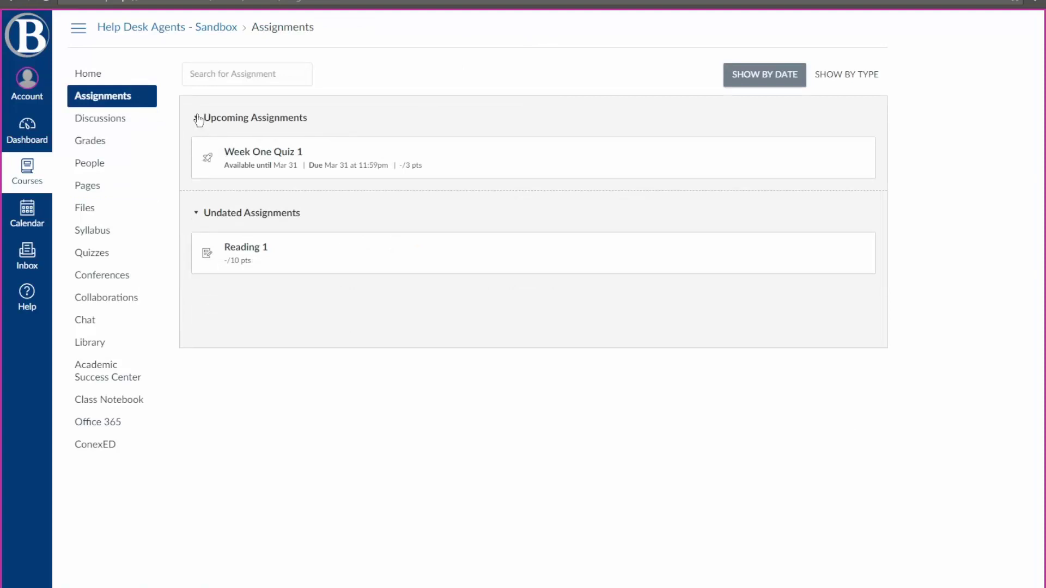
left_click(197, 118)
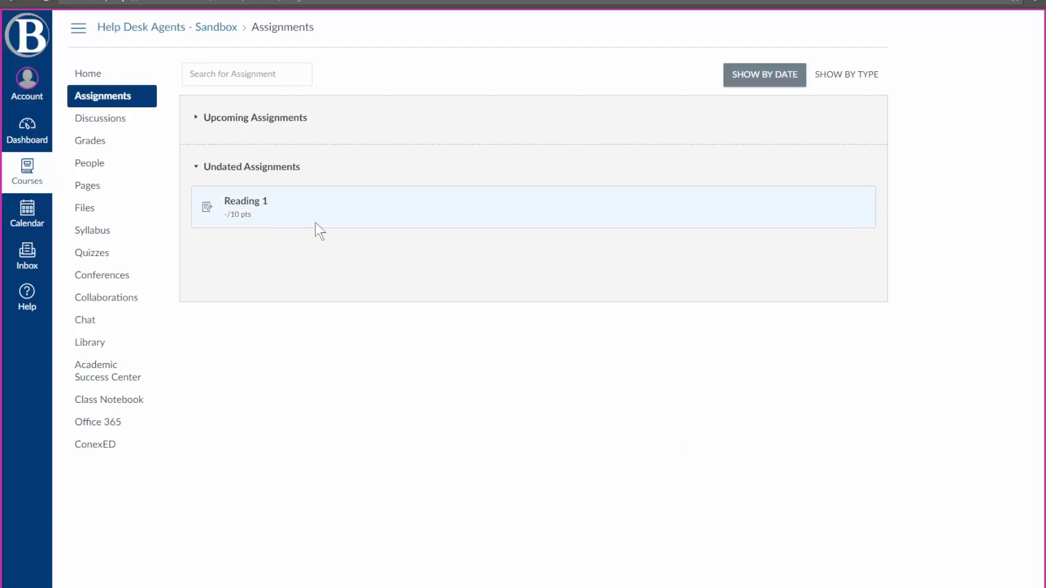
left_click(261, 203)
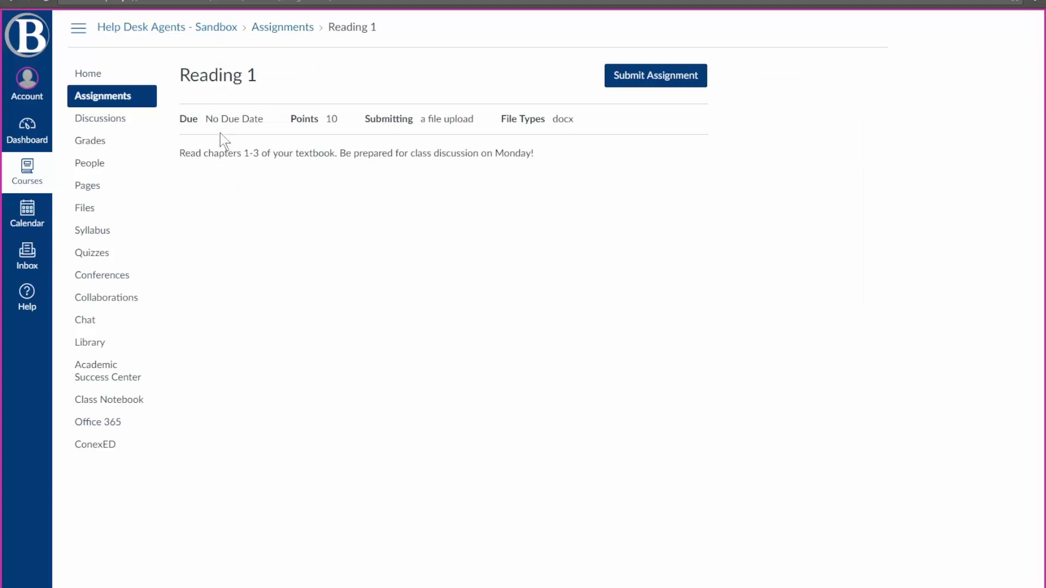
- Review the title and instructions of the Reading 1 assignment
triple_click(210, 75)
left_click(191, 111)
left_click_drag(179, 153, 550, 154)
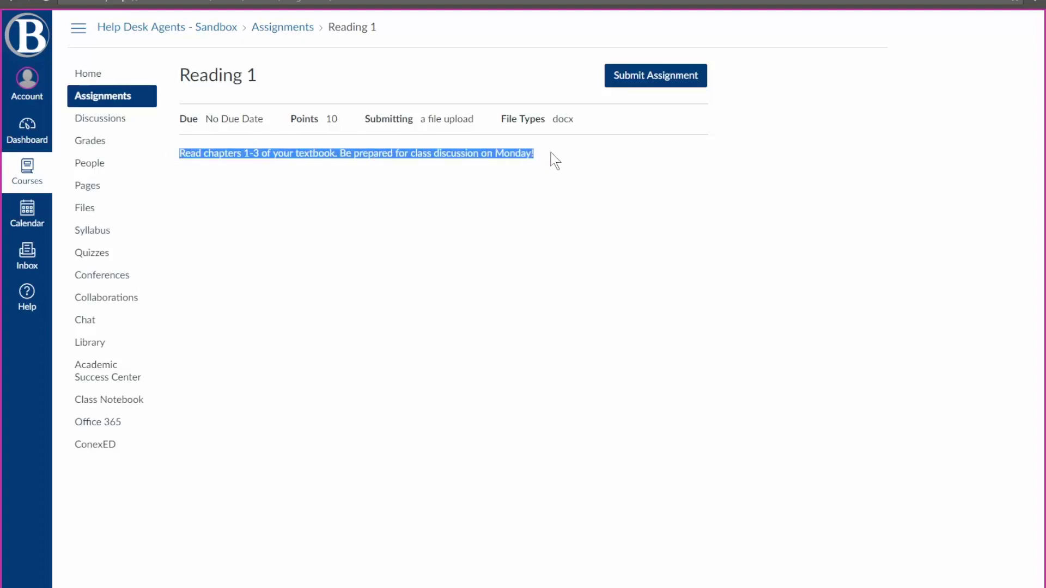
left_click(572, 205)
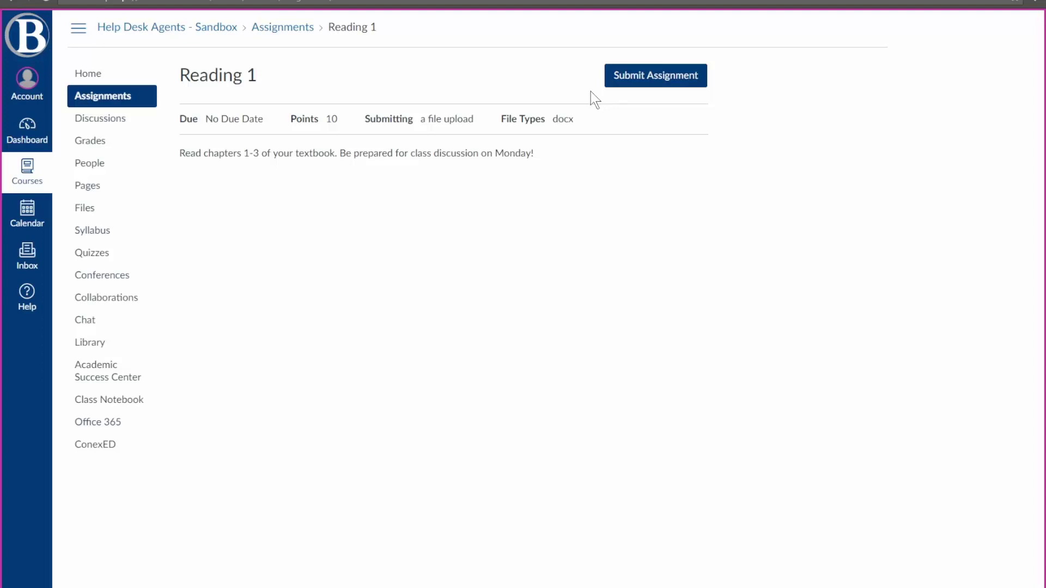
- Submit the Reading 1 assignment with the Example.docx document as the file upload
left_click(622, 81)
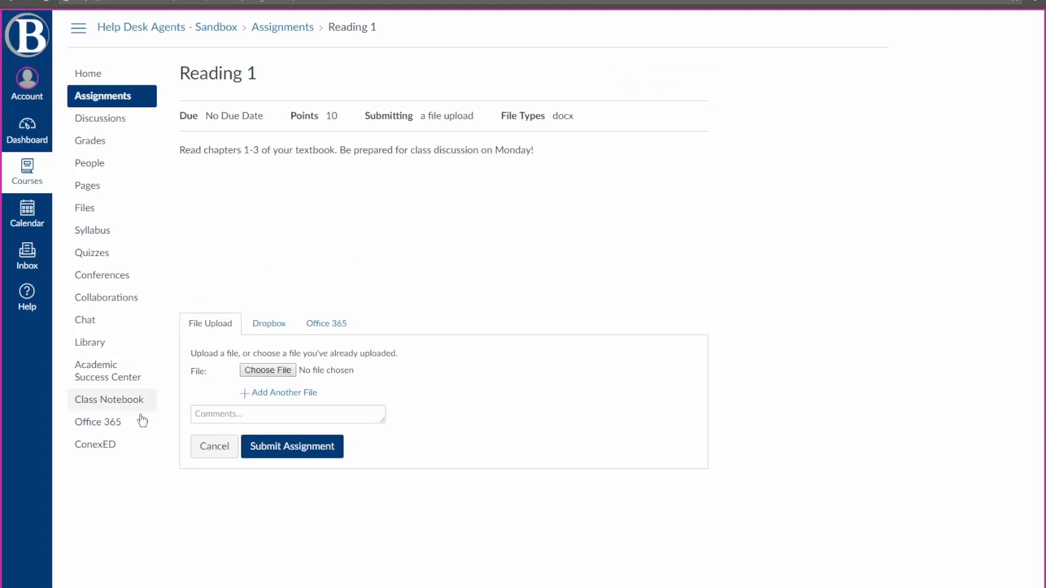
left_click(282, 373)
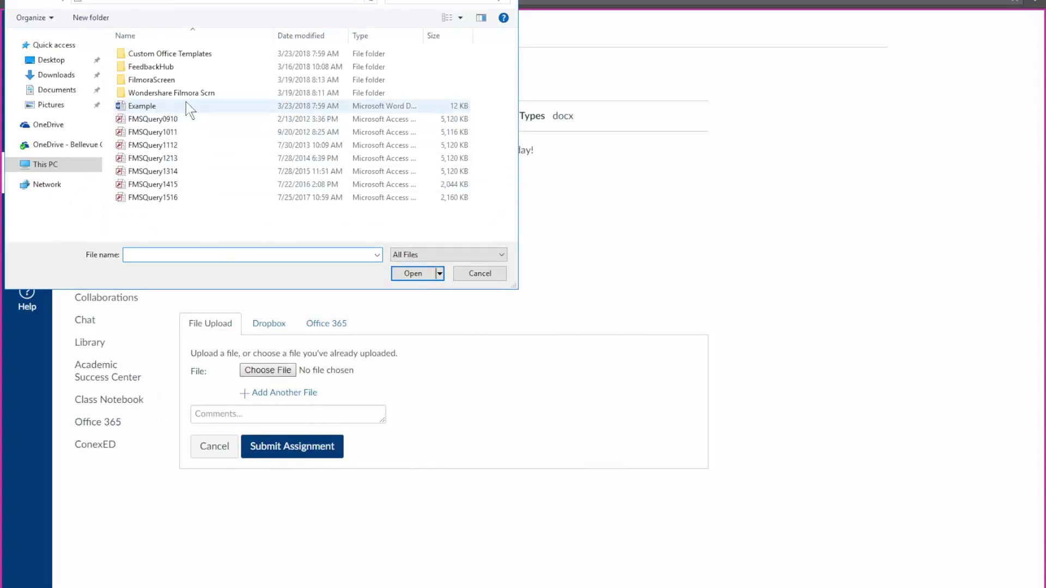
left_click(278, 105)
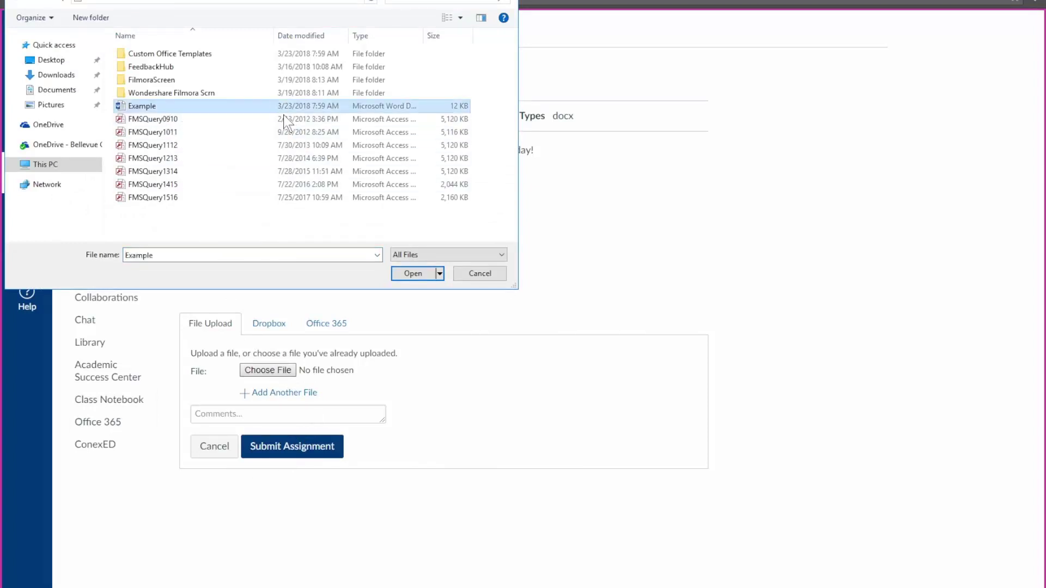
left_click(412, 275)
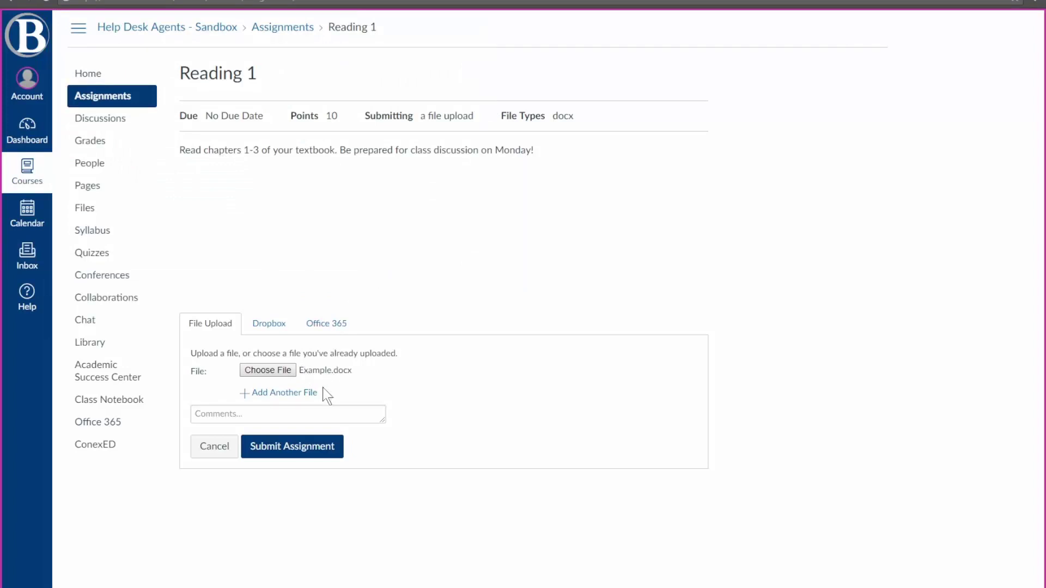
left_click_drag(322, 390, 243, 393)
left_click(525, 382)
left_click(304, 454)
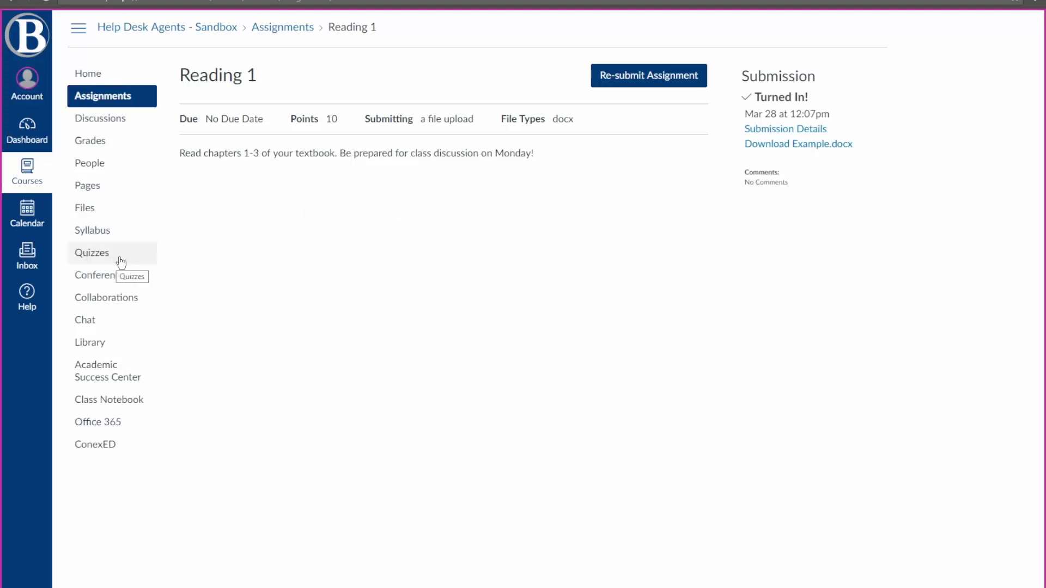
- Open Week One Quiz 1 from the course quizzes, review its availability details and start taking it
left_click(137, 256)
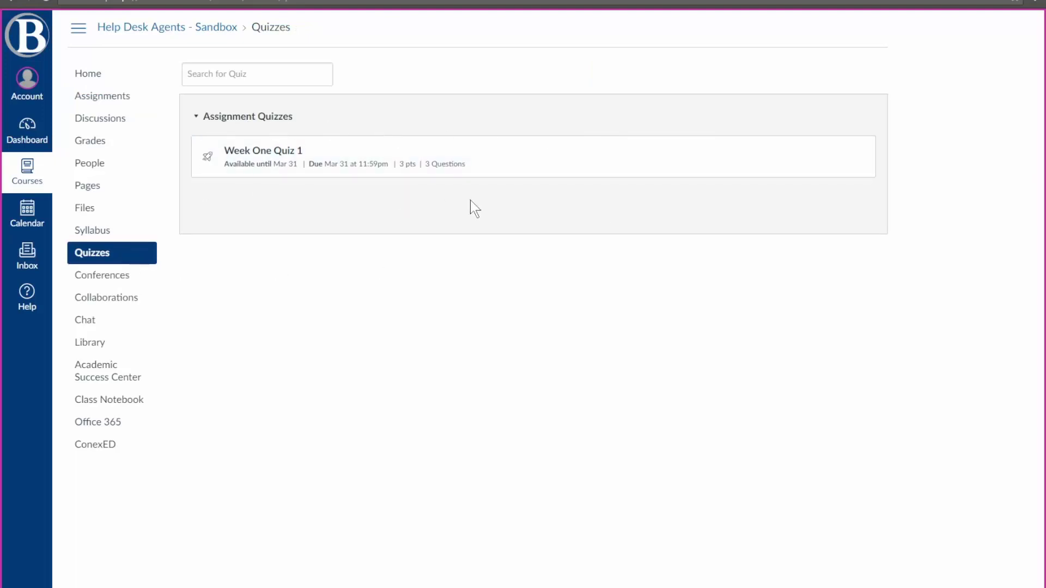
left_click(293, 153)
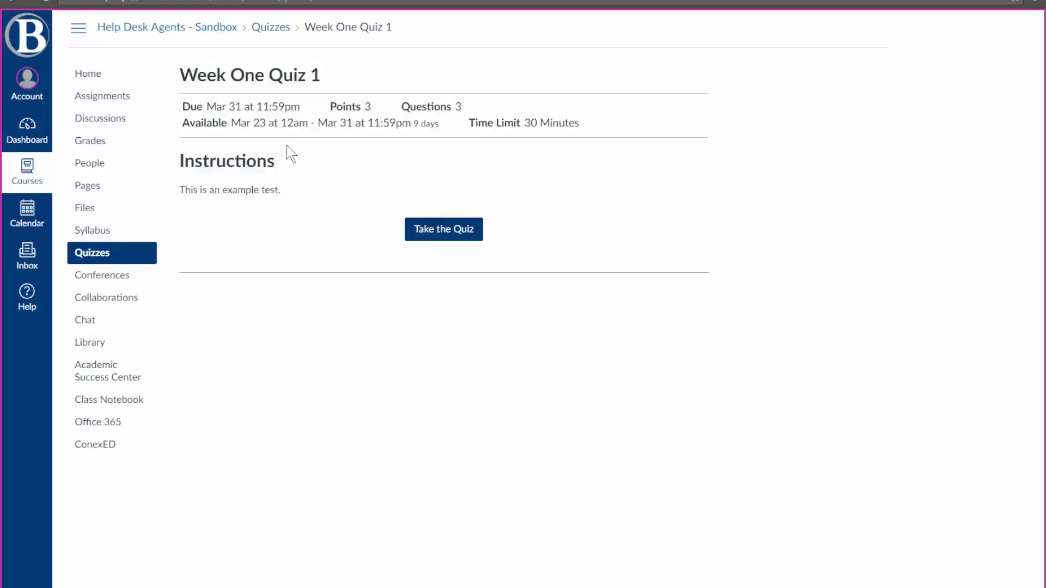
left_click_drag(183, 69, 363, 82)
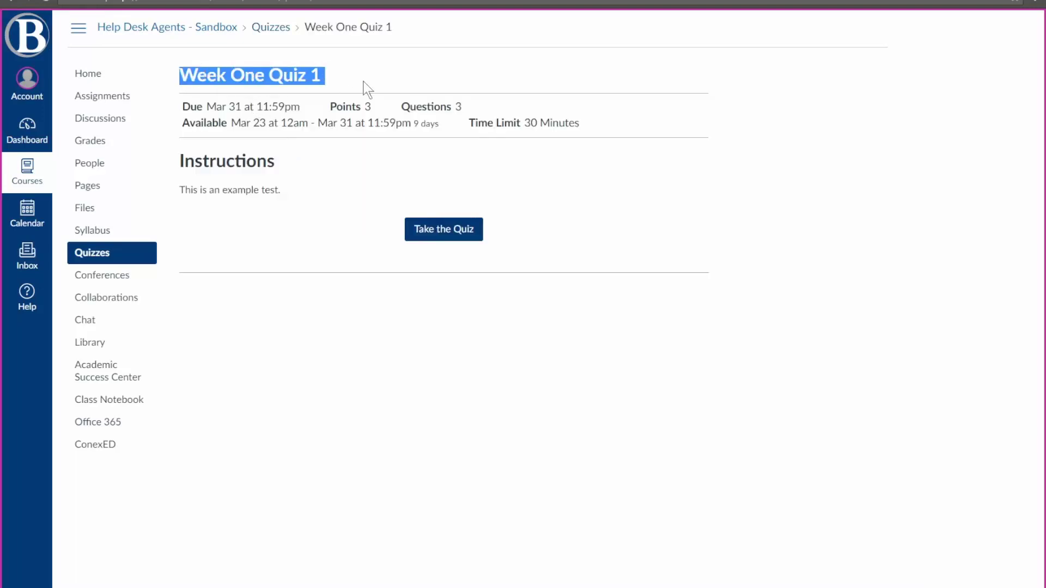
left_click(405, 86)
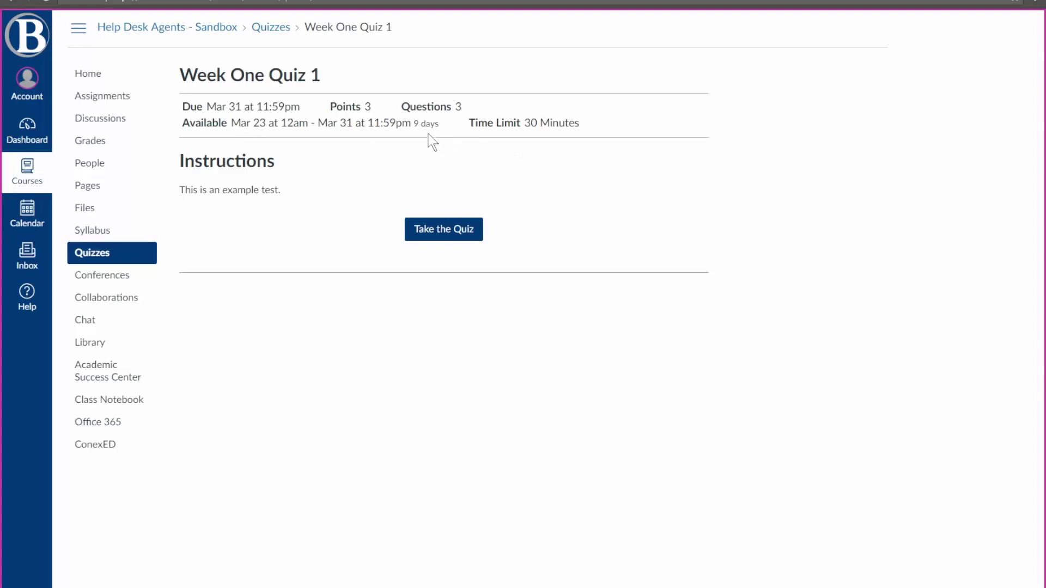
left_click_drag(414, 123, 437, 125)
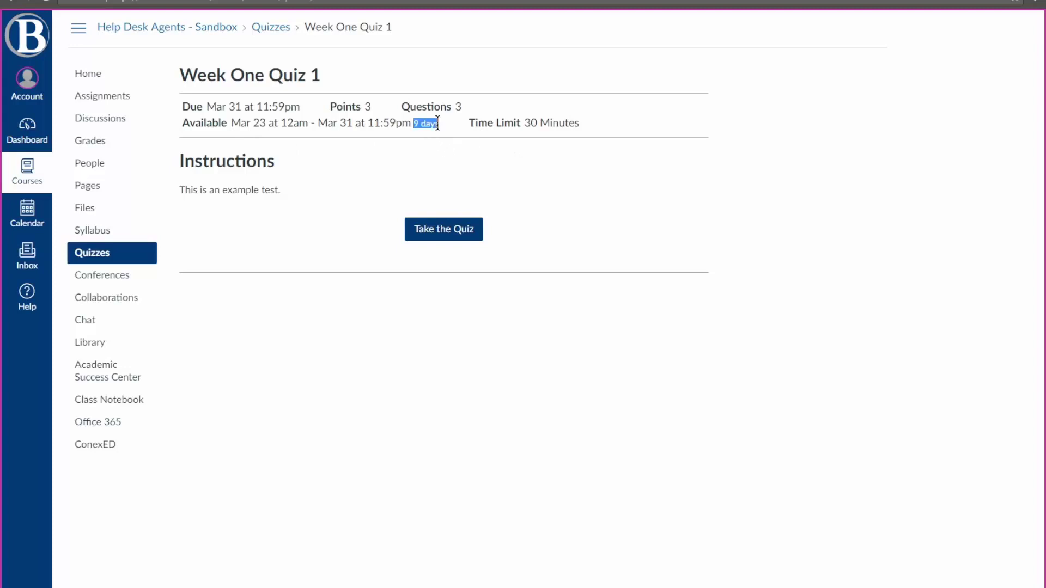
left_click(464, 155)
left_click(450, 239)
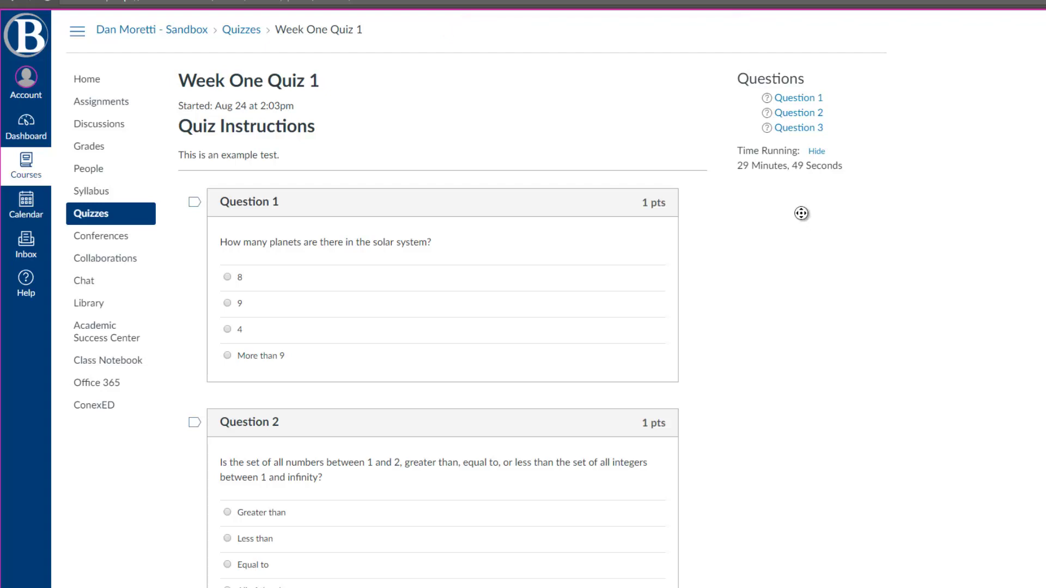
- Look through the quiz questions and check the running time, hiding the timer and showing it again
scroll(794, 229, "down", 1)
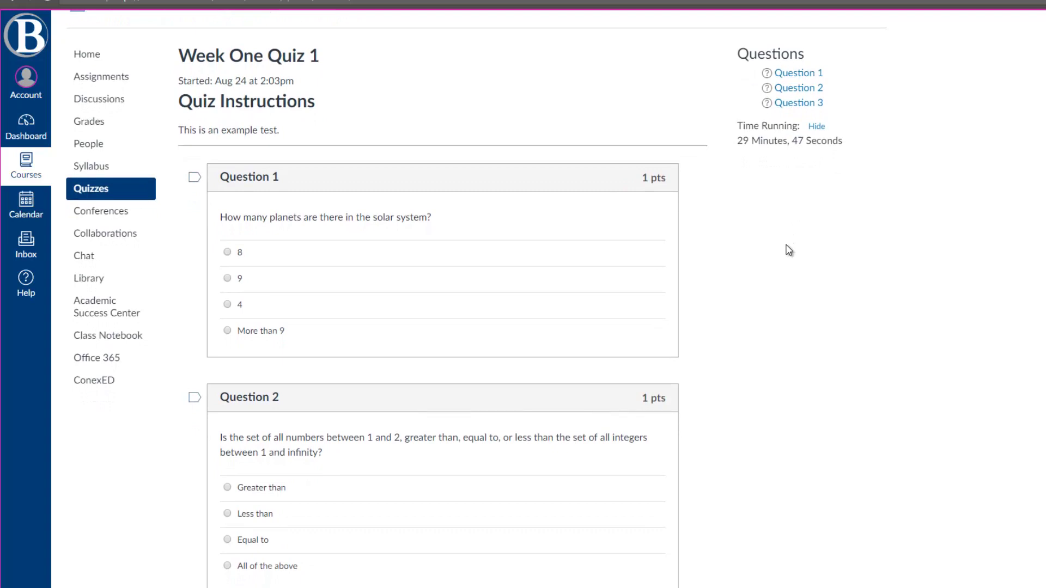
middle_click(789, 254)
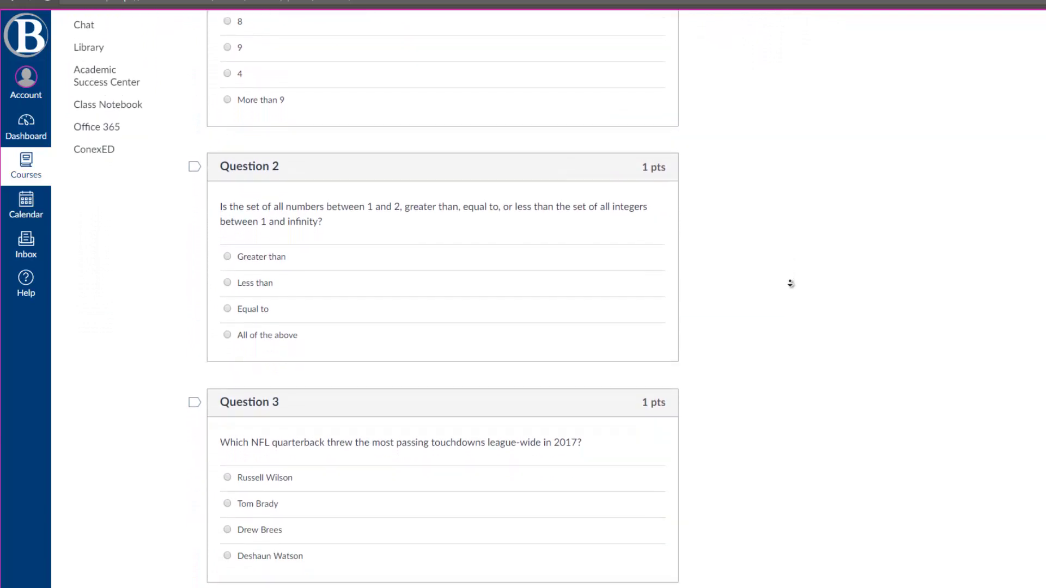
middle_click(790, 286)
middle_click(799, 467)
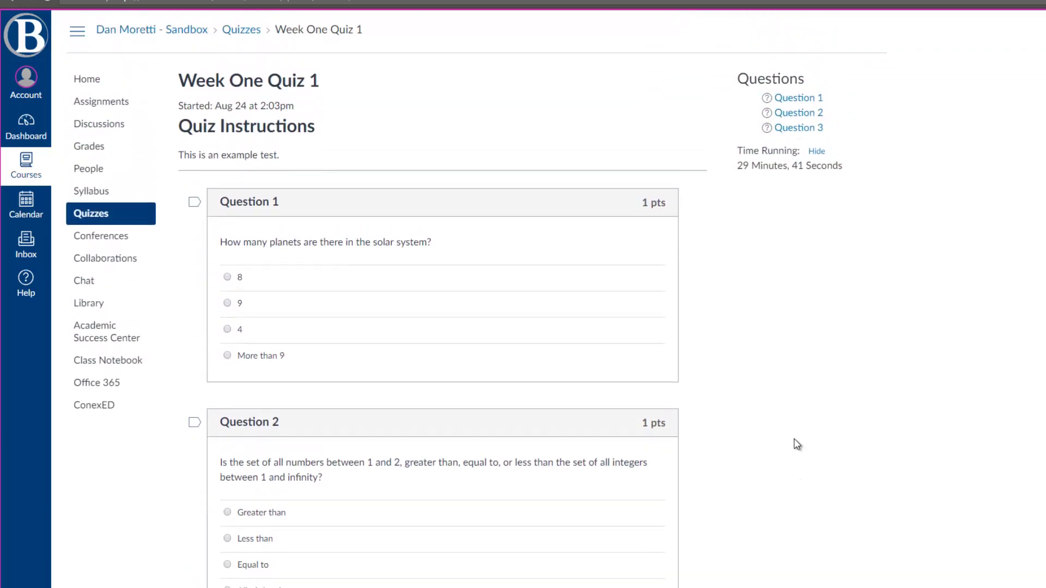
middle_click(796, 341)
left_click_drag(739, 165, 843, 171)
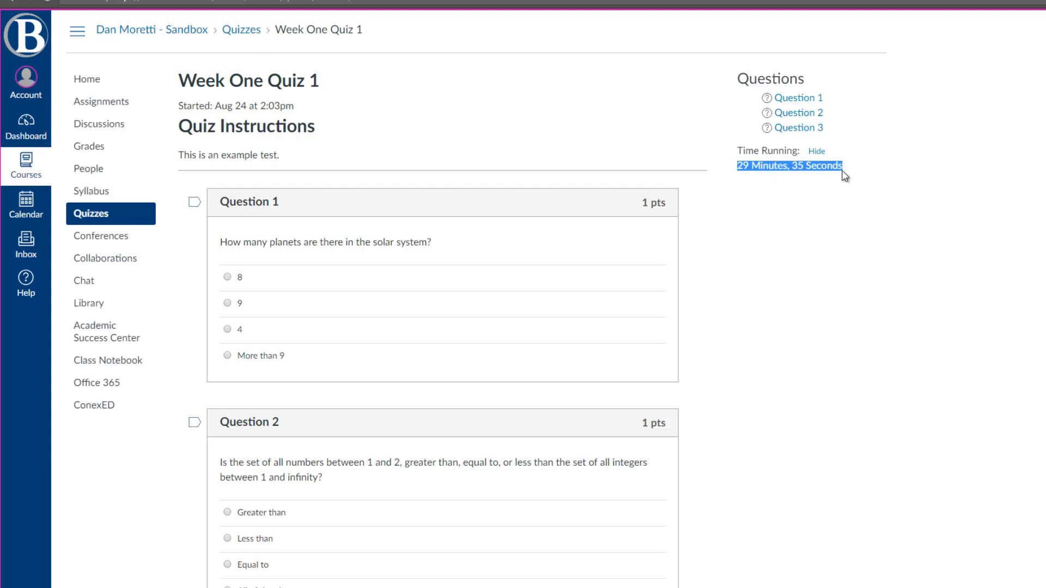
left_click(831, 225)
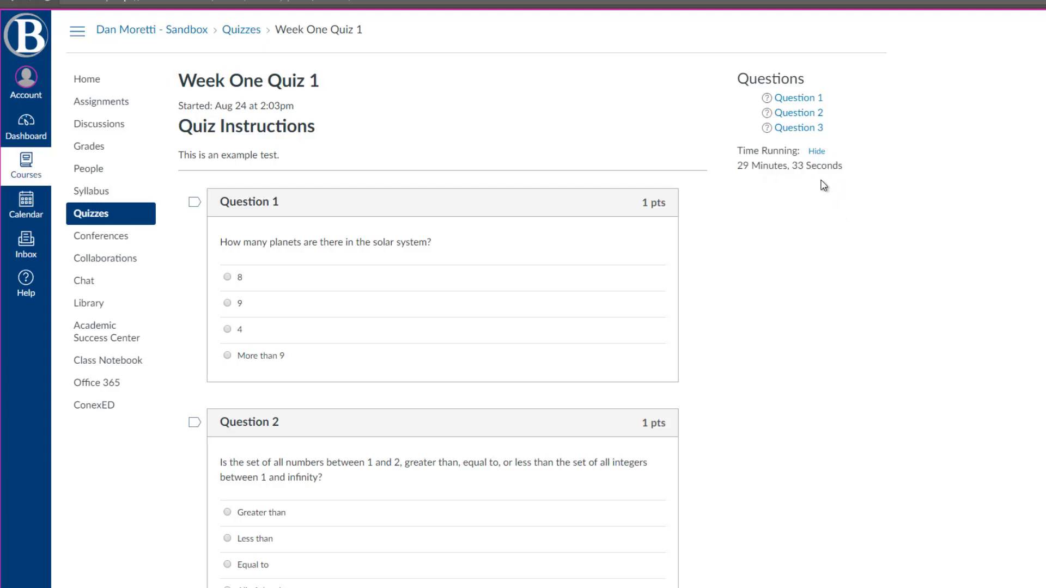
left_click(819, 154)
left_click(818, 156)
- Jump to Question 1, answer it with 8, and answer Question 3 with Russell Wilson
left_click(777, 101)
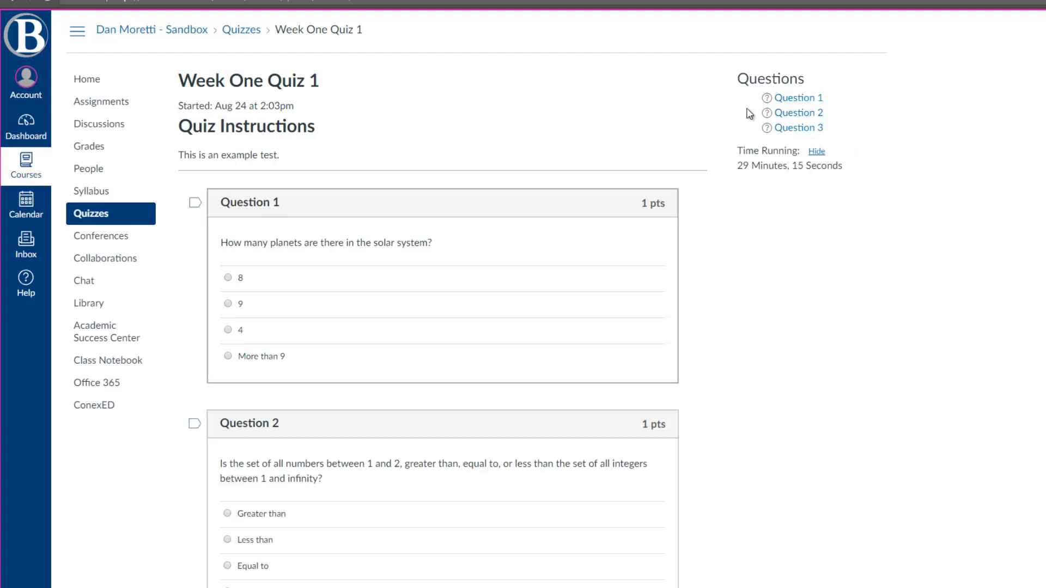
left_click(228, 278)
middle_click(757, 238)
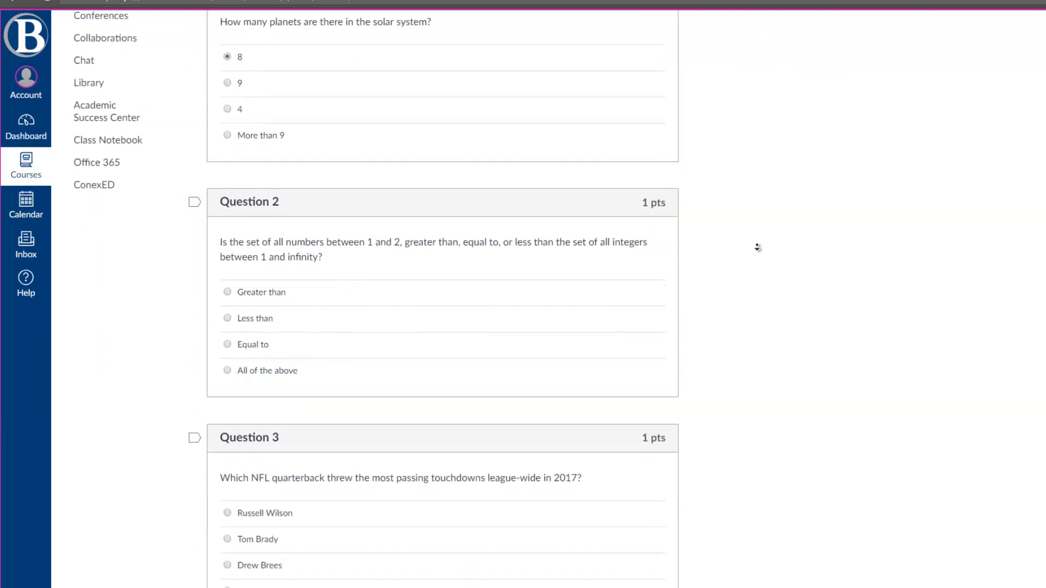
middle_click(756, 245)
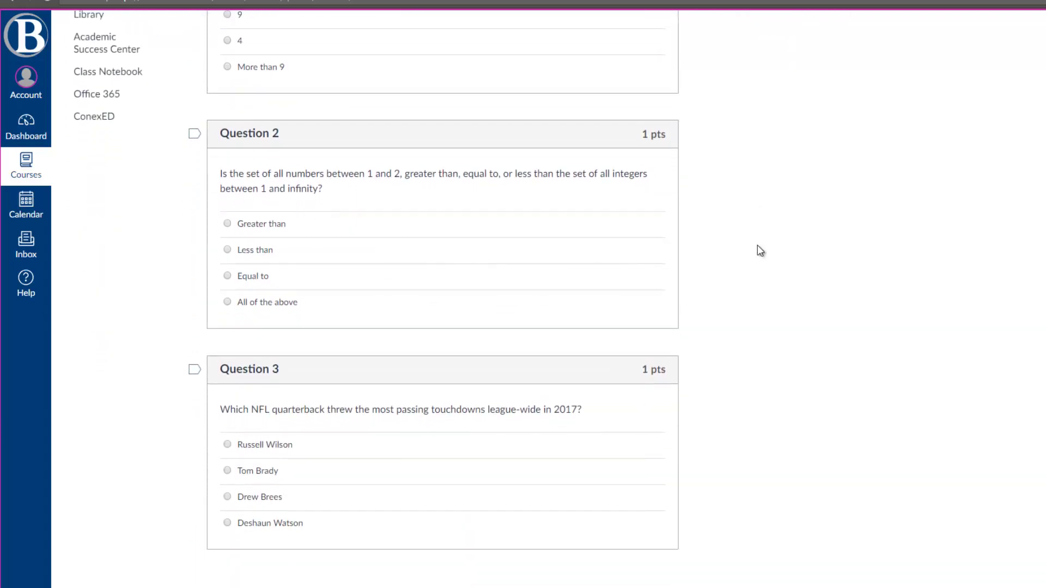
left_click(301, 444)
- Check the question list for answered and unanswered questions and the quiz's last save status
middle_click(737, 427)
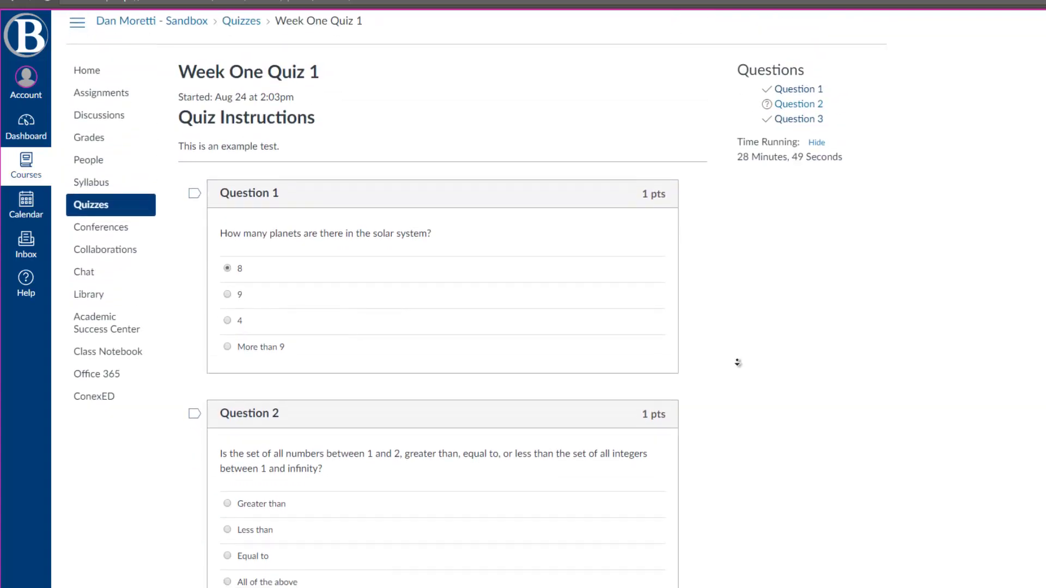
middle_click(691, 434)
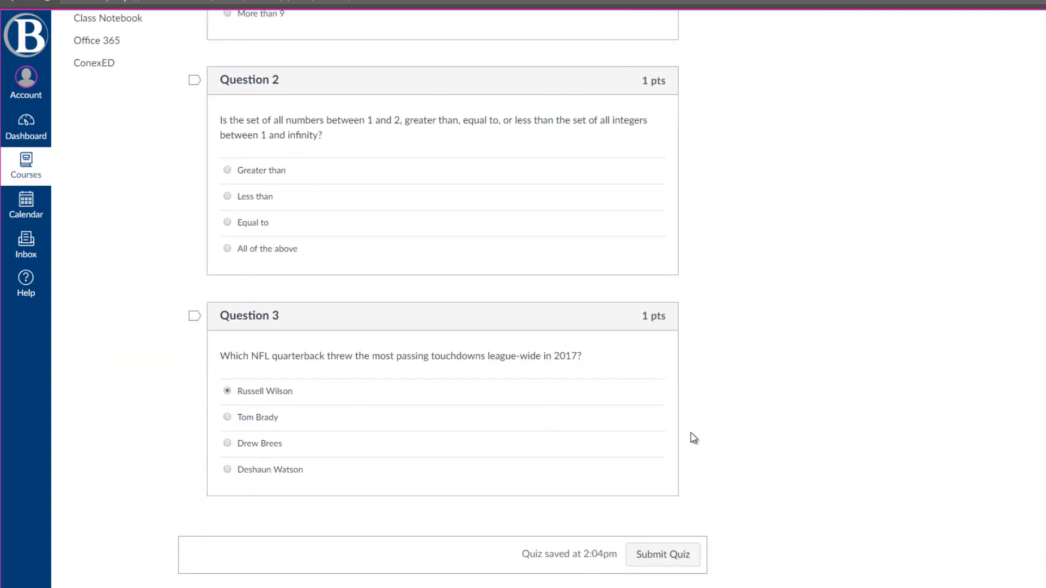
left_click_drag(524, 554, 569, 555)
left_click(712, 481)
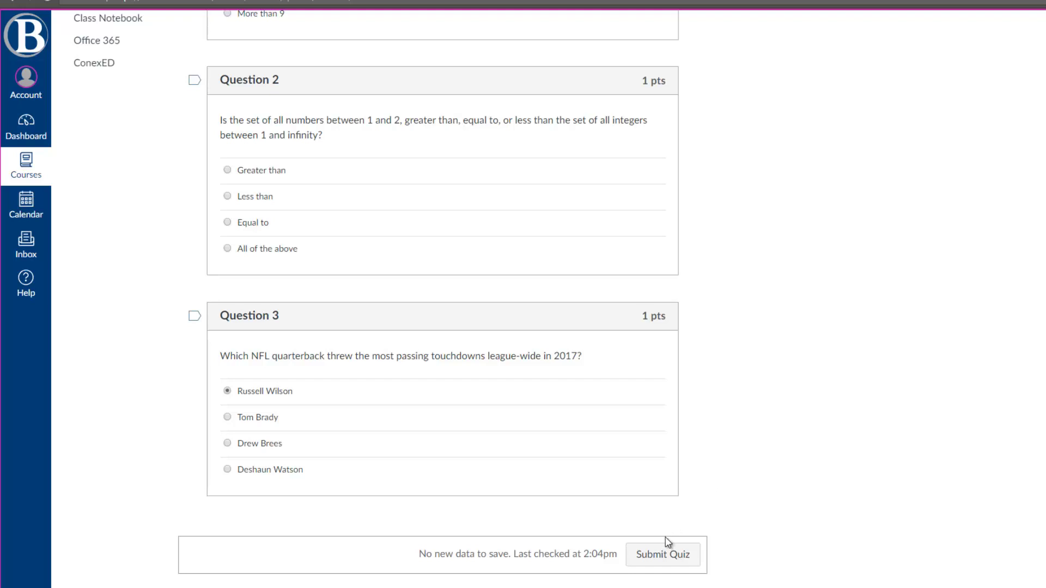
- Try to submit the quiz with Question 2 unanswered, read the confirmation message and cancel the submission
left_click(658, 568)
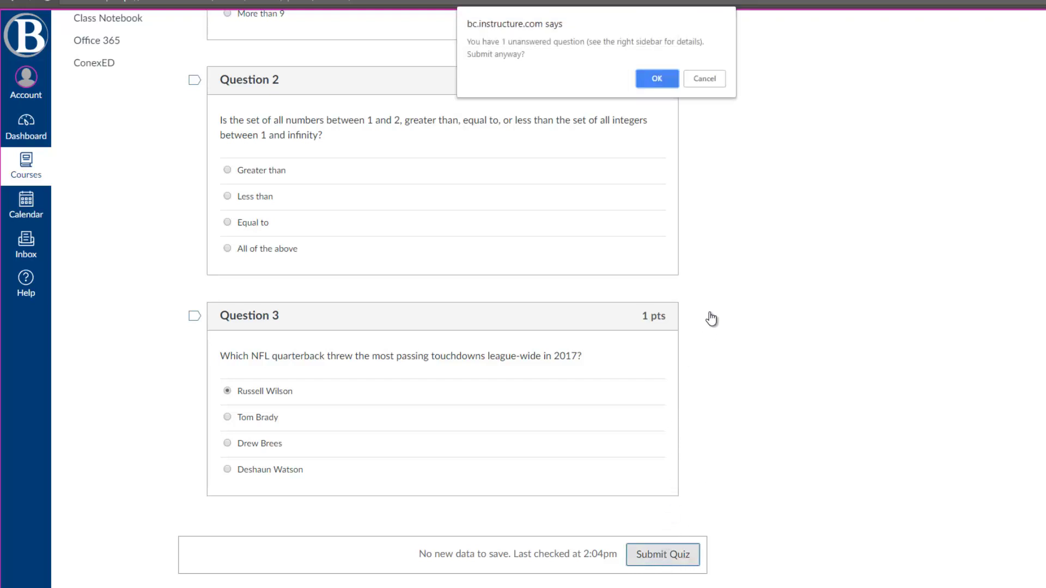
left_click_drag(526, 55, 468, 41)
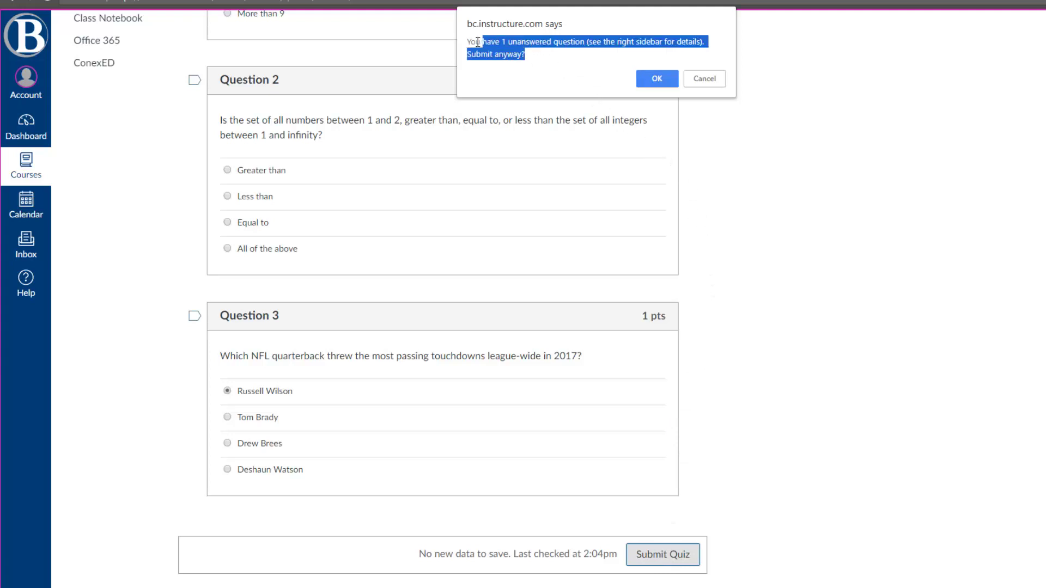
left_click(541, 54)
left_click(703, 79)
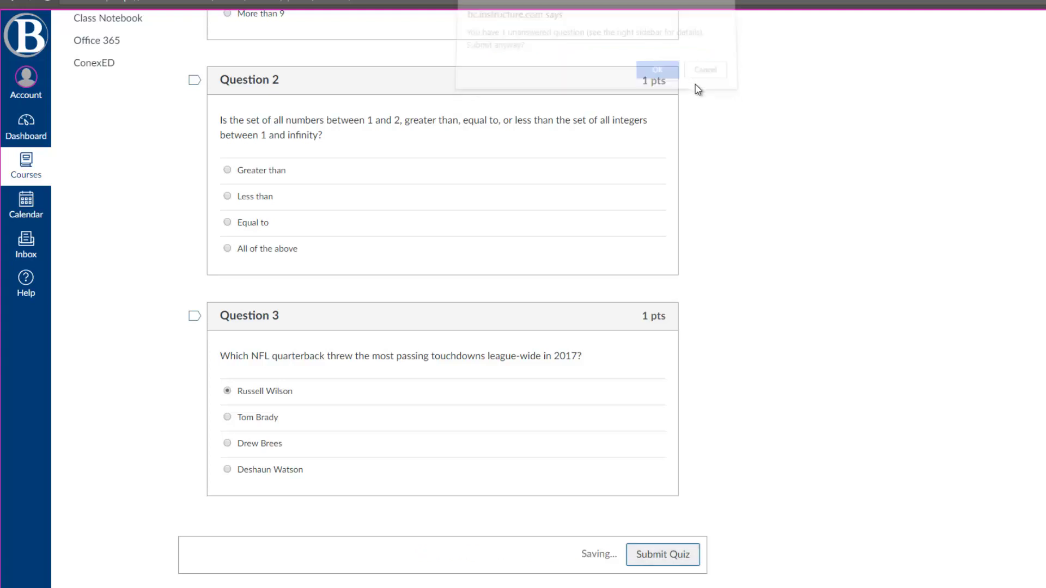
- Find the unanswered question in the question list and answer Question 2 with Greater than
scroll(722, 381, "up", 3)
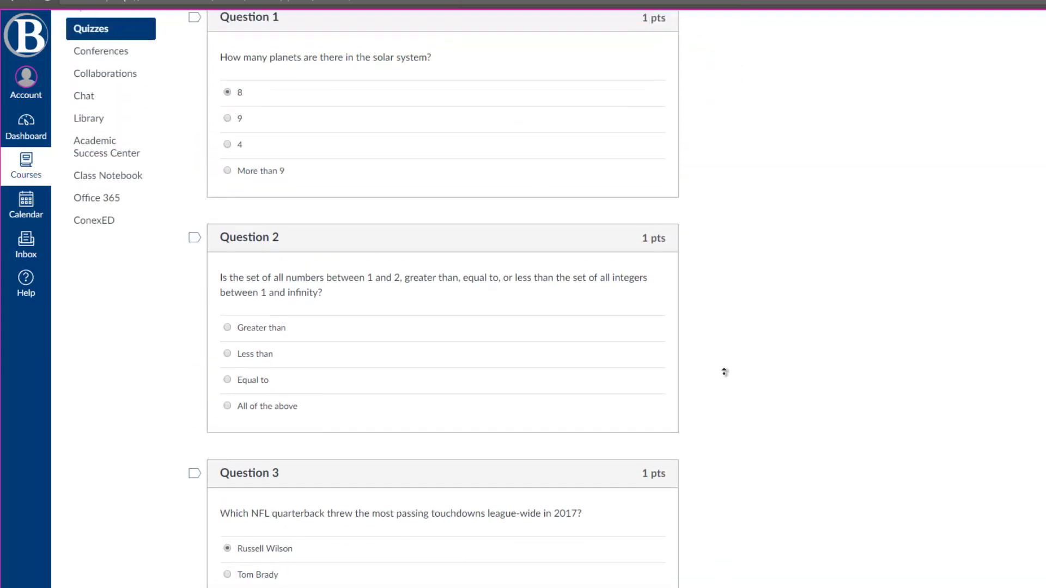
scroll(724, 376, "up", 2)
scroll(815, 429, "up", 1)
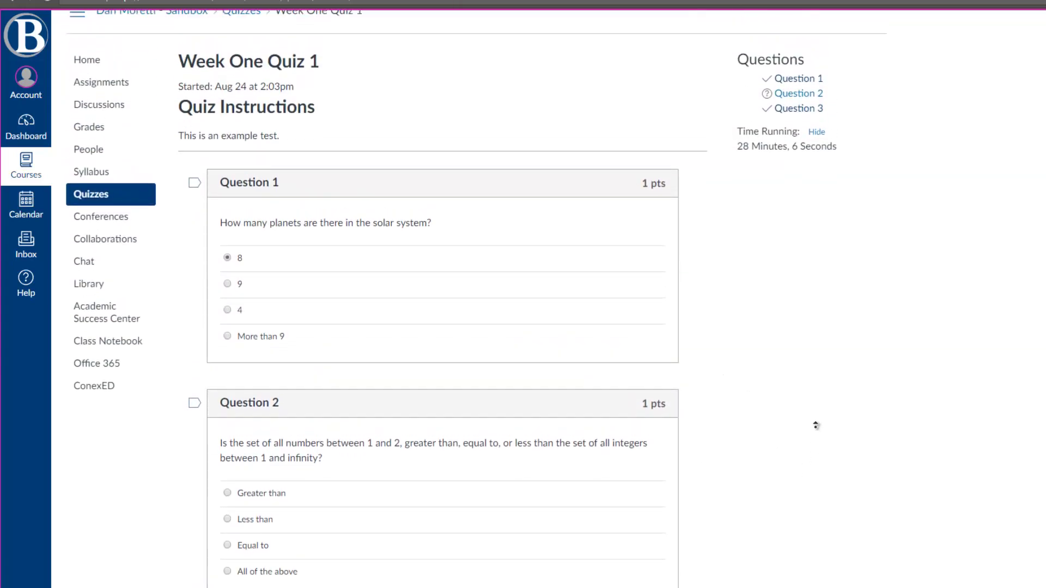
scroll(815, 426, "up", 1)
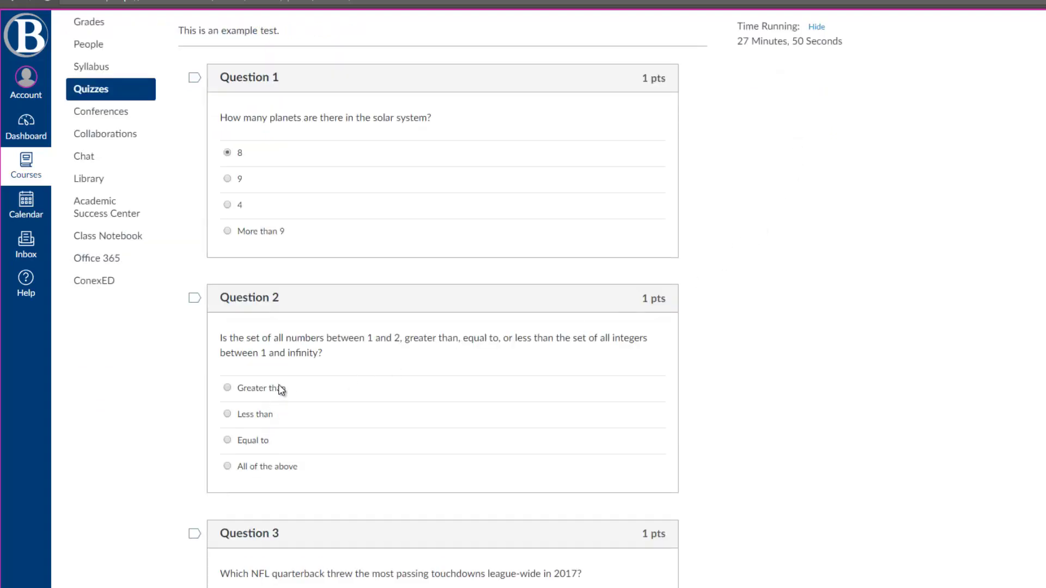
left_click(280, 389)
middle_click(781, 338)
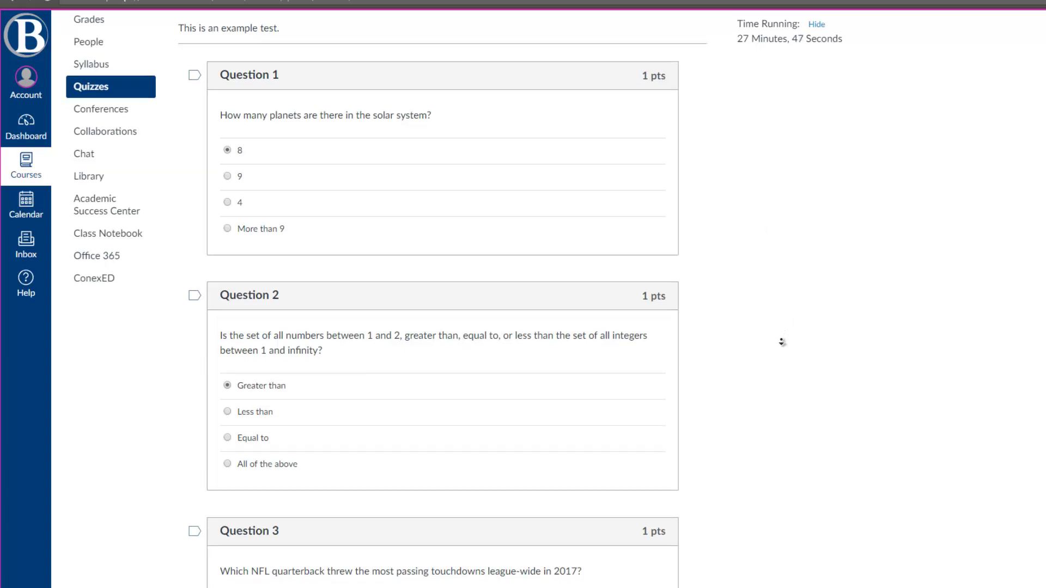
- Submit the fully answered quiz and review the attempt's score, submission details and the marked answer to each question
scroll(782, 342, "down", 4)
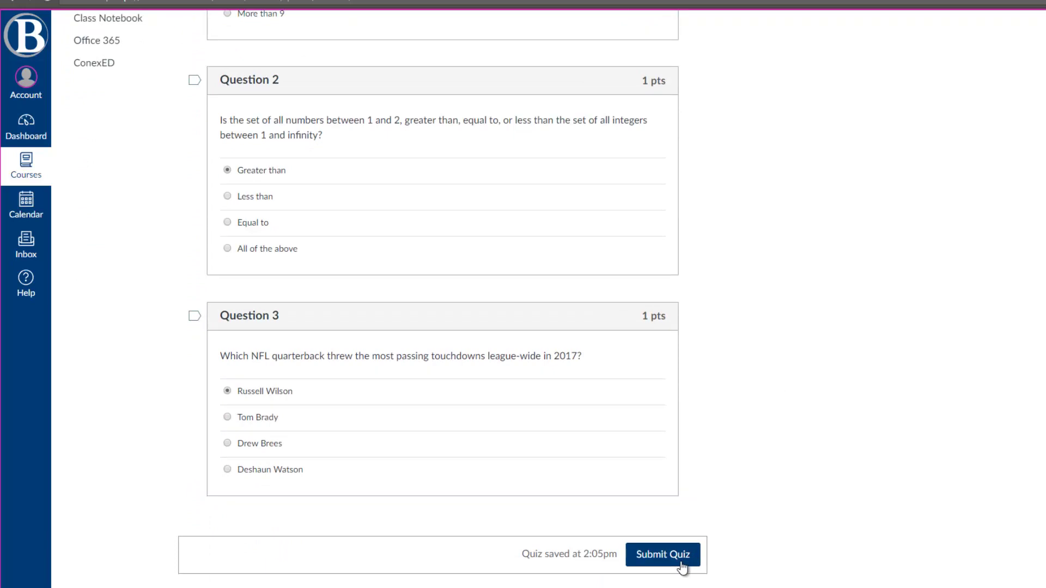
left_click(682, 564)
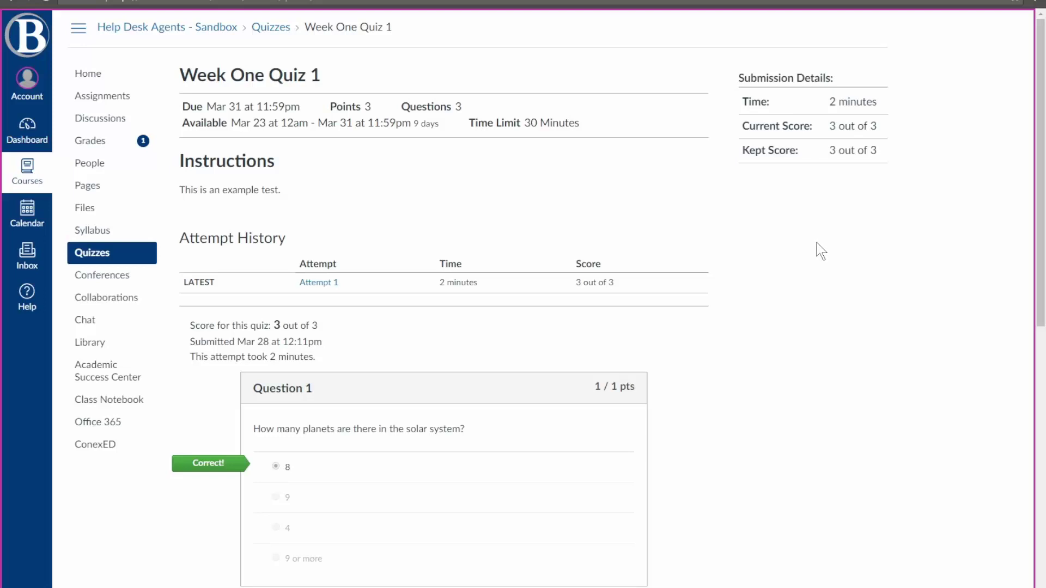
middle_click(809, 267)
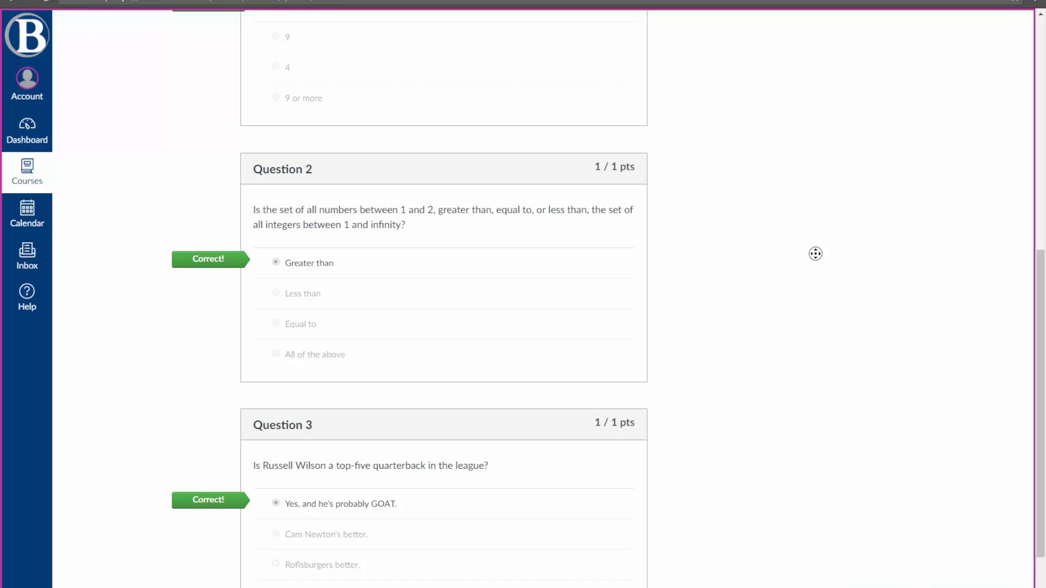
left_click(795, 286)
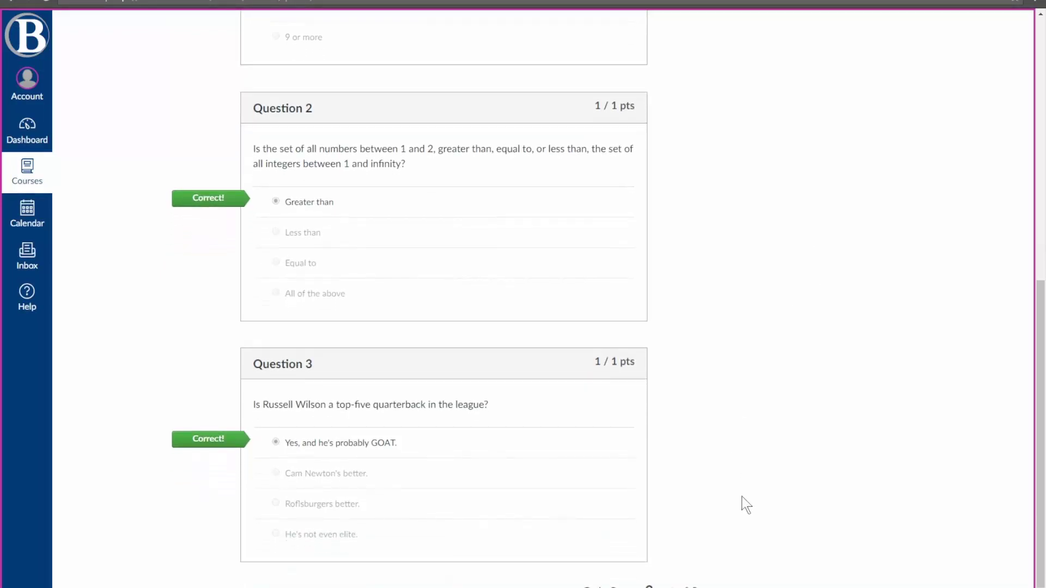
middle_click(752, 476)
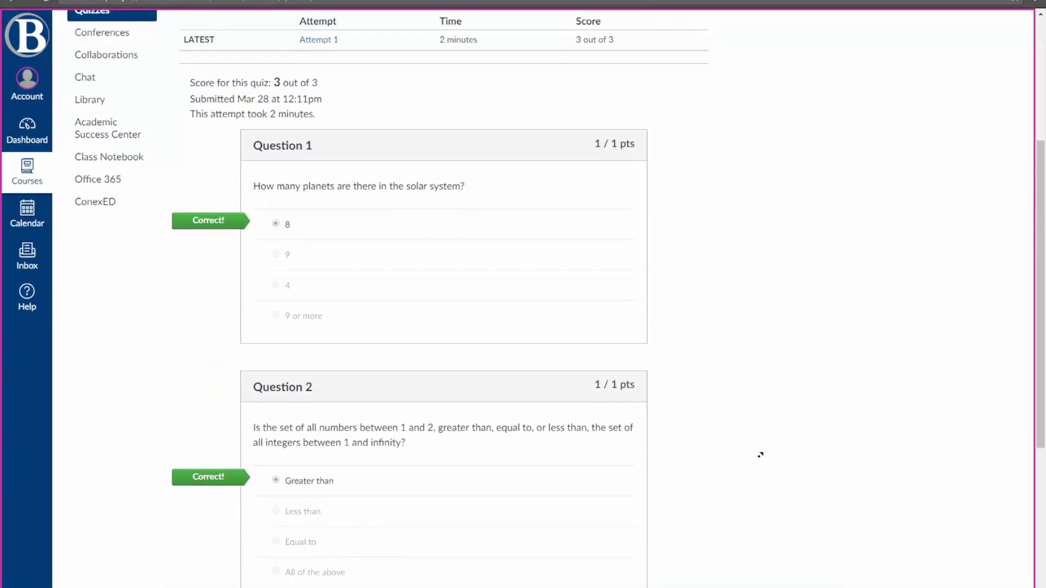
left_click(760, 455)
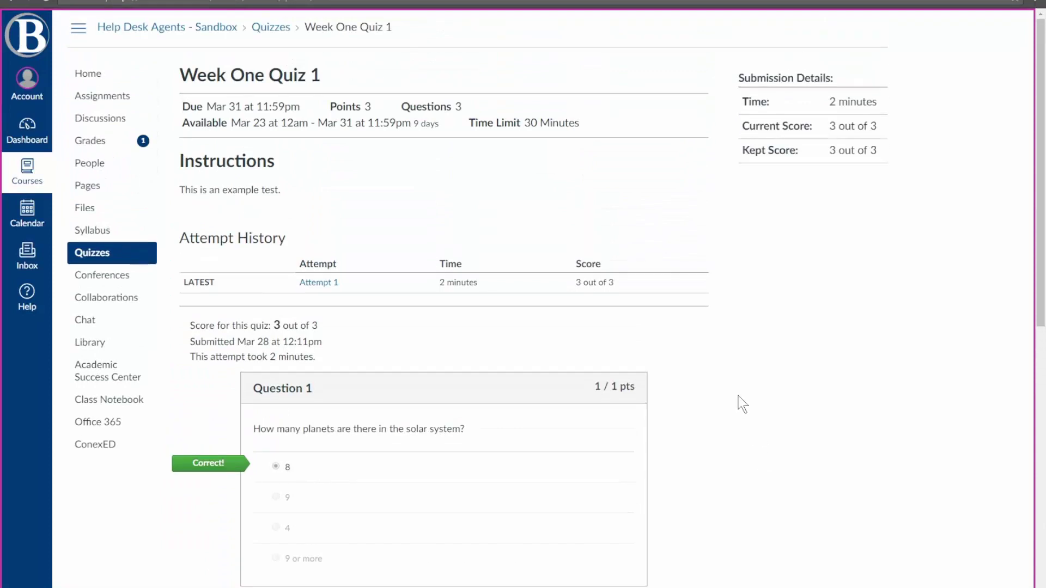